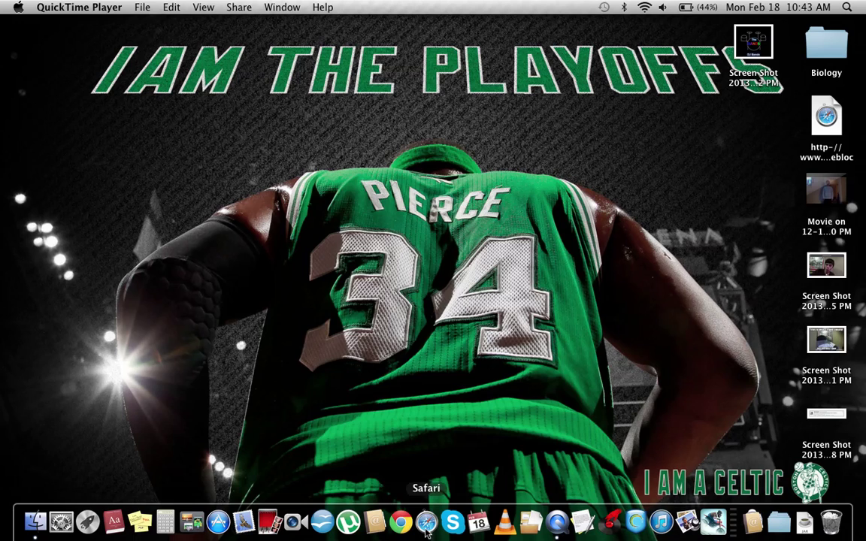
- Launch Safari from the Dock
left_click(426, 529)
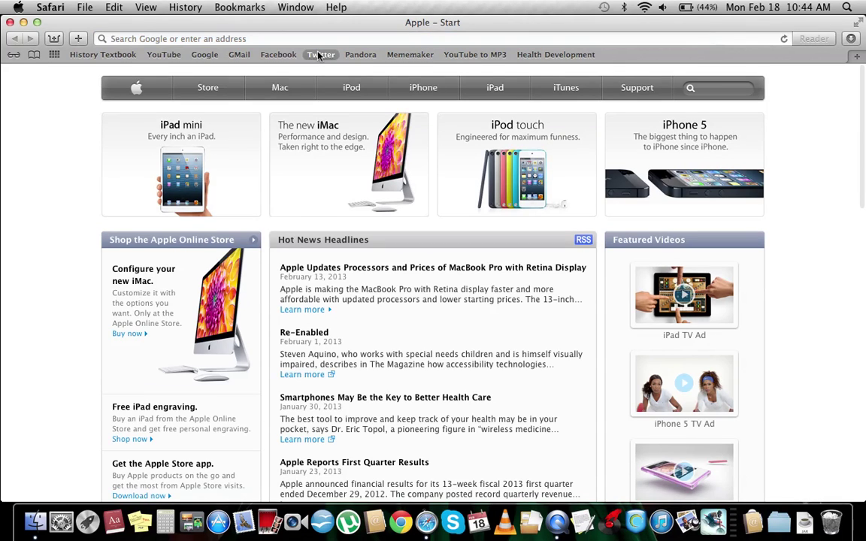
left_click(273, 38)
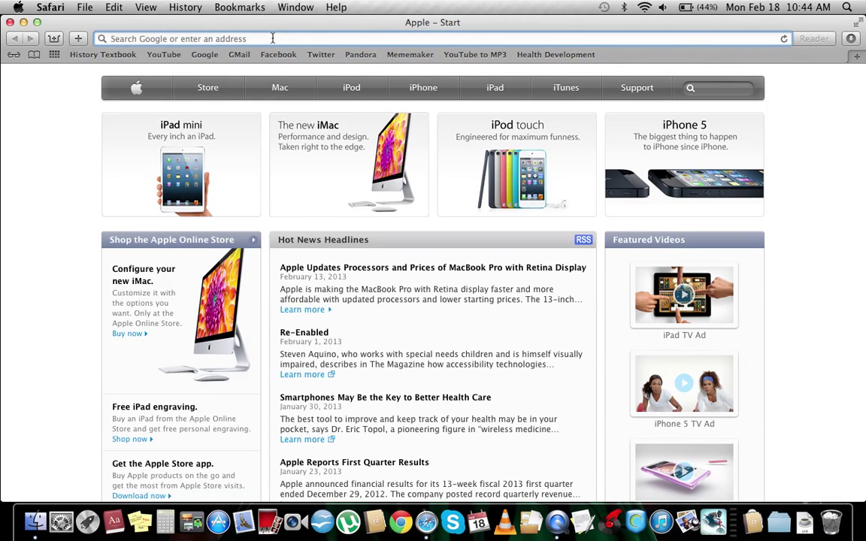
type("www.")
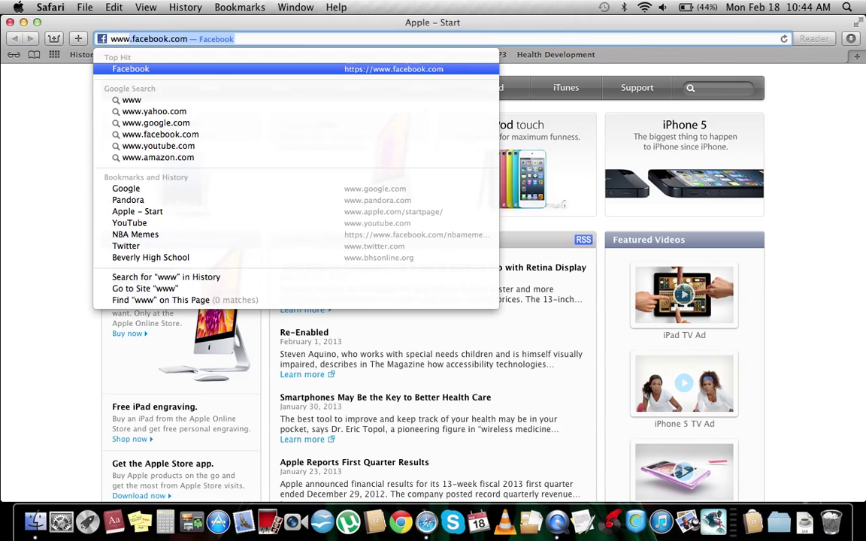
type("kat")
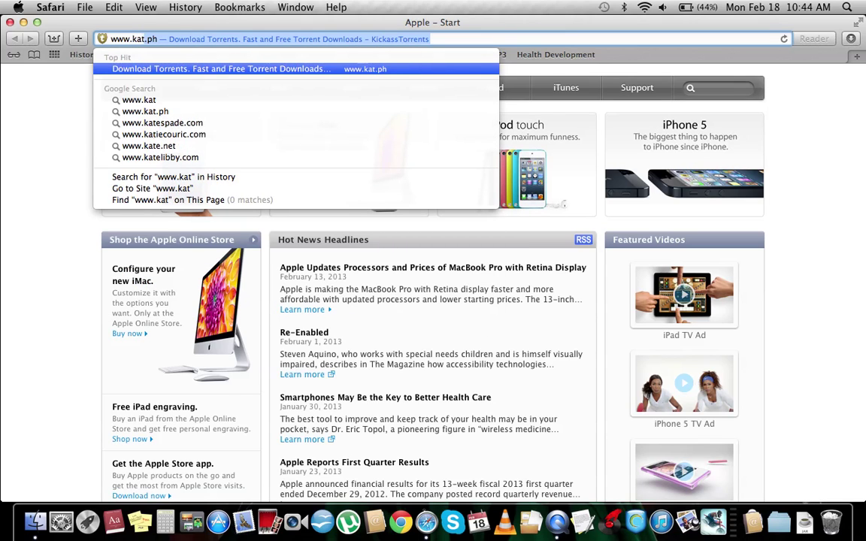
type(".ph")
key("Return")
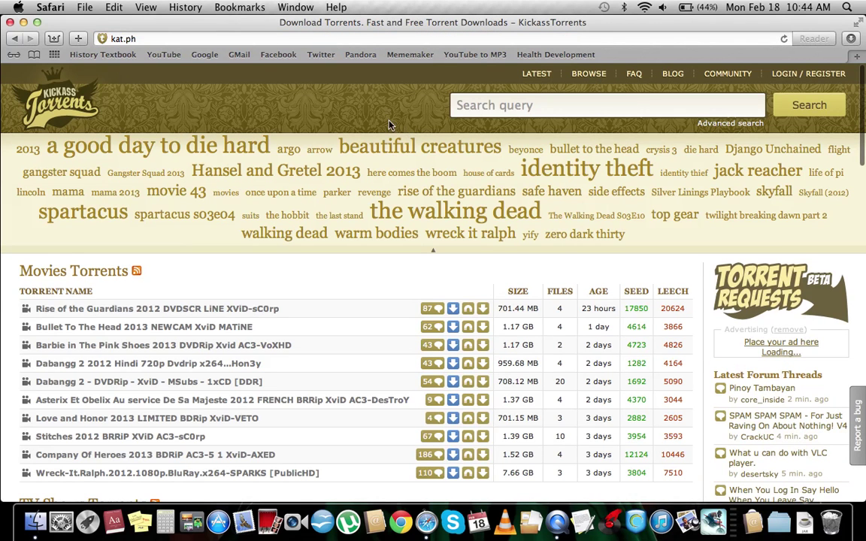
- Scroll through the KickassTorrents home page lists, including Movies Torrents, and back up
scroll(374, 116, "down", 10)
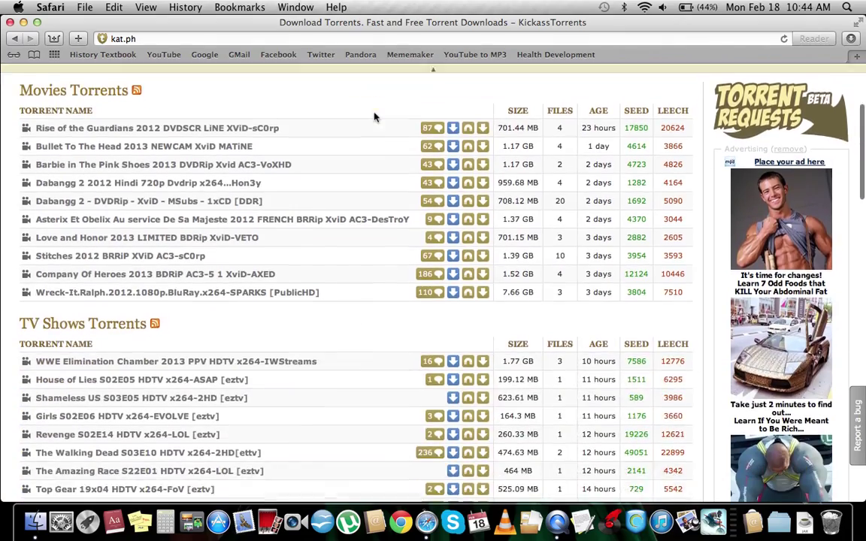
scroll(374, 117, "down", 19)
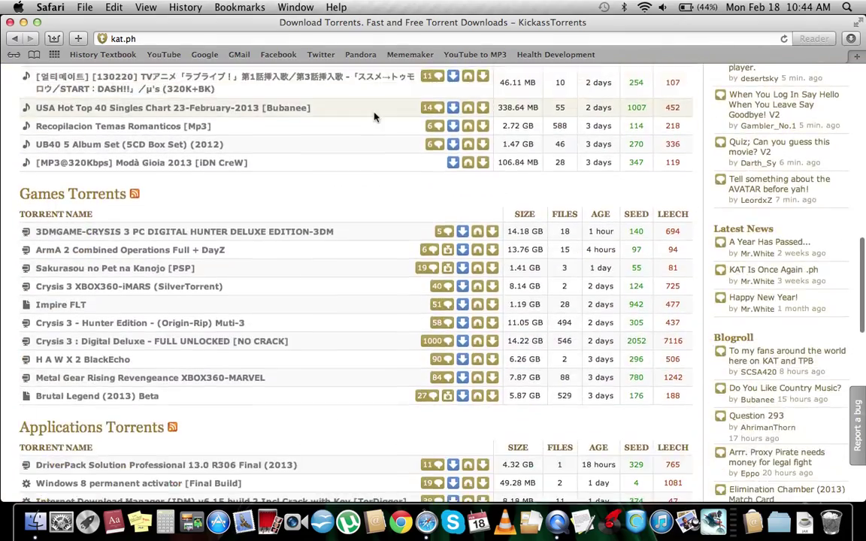
scroll(374, 116, "down", 11)
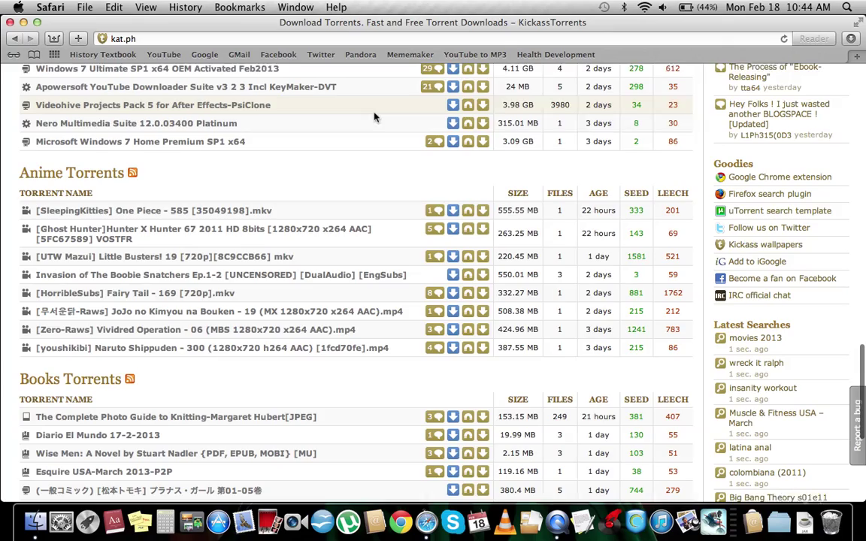
scroll(373, 117, "down", 1)
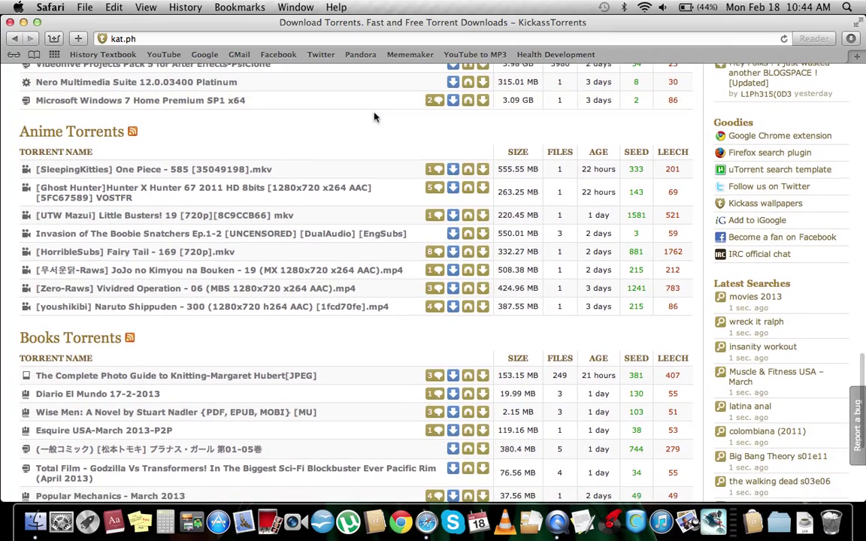
scroll(374, 117, "down", 7)
scroll(374, 116, "up", 9)
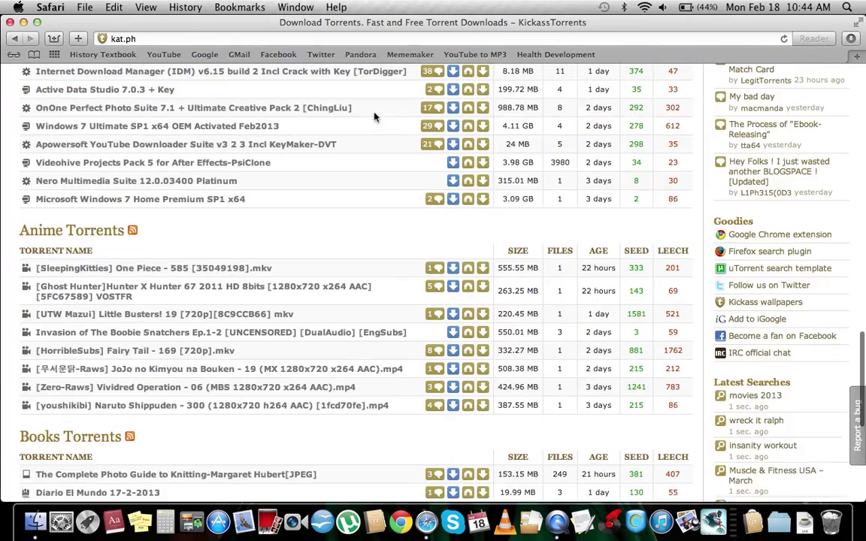
scroll(373, 116, "down", 6)
scroll(373, 117, "up", 12)
scroll(374, 117, "up", 20)
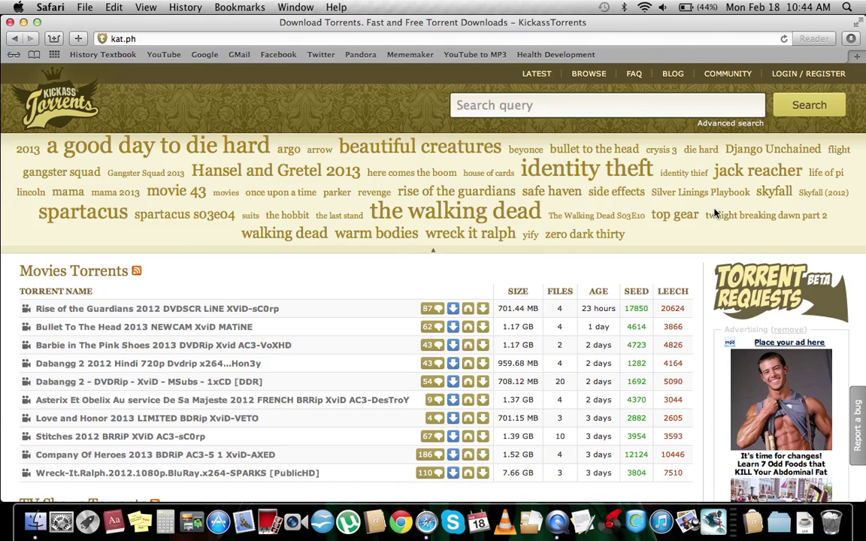
scroll(202, 278, "down", 3)
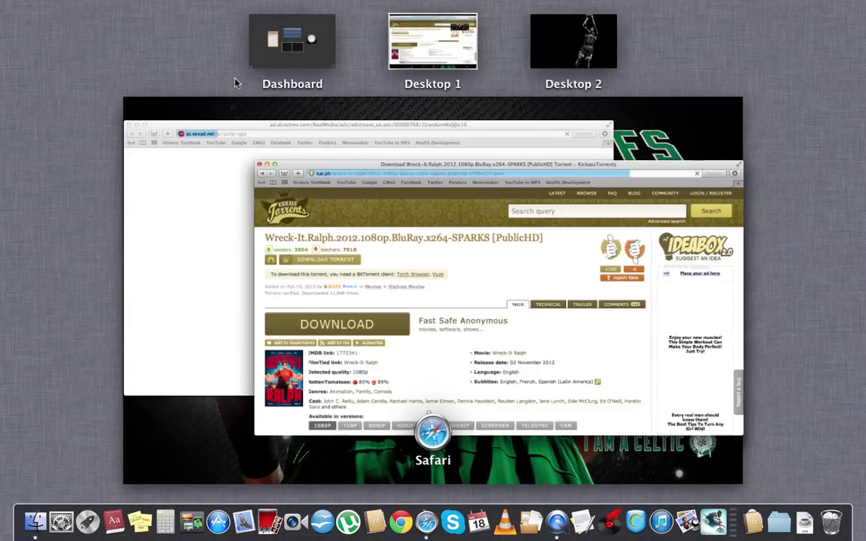
- Close the ad popup window and download the Wreck-It Ralph 1080p BluRay torrent file
left_click(204, 155)
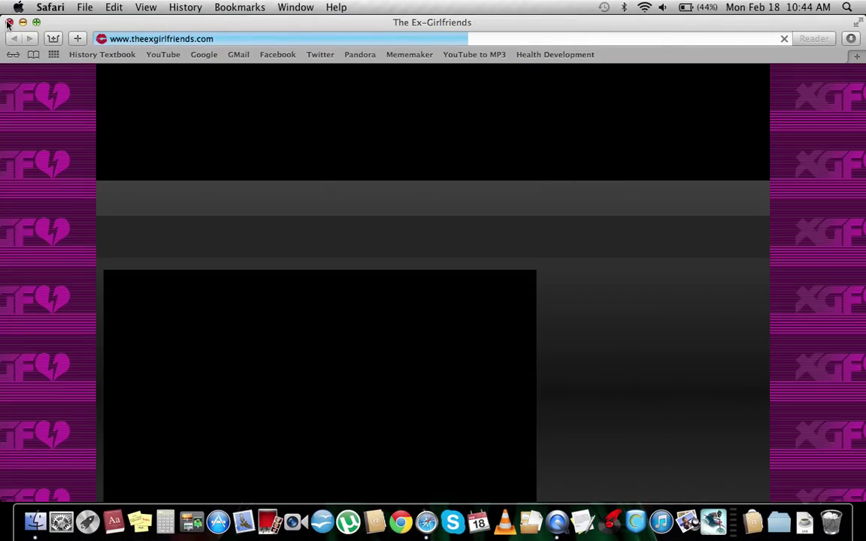
left_click(10, 22)
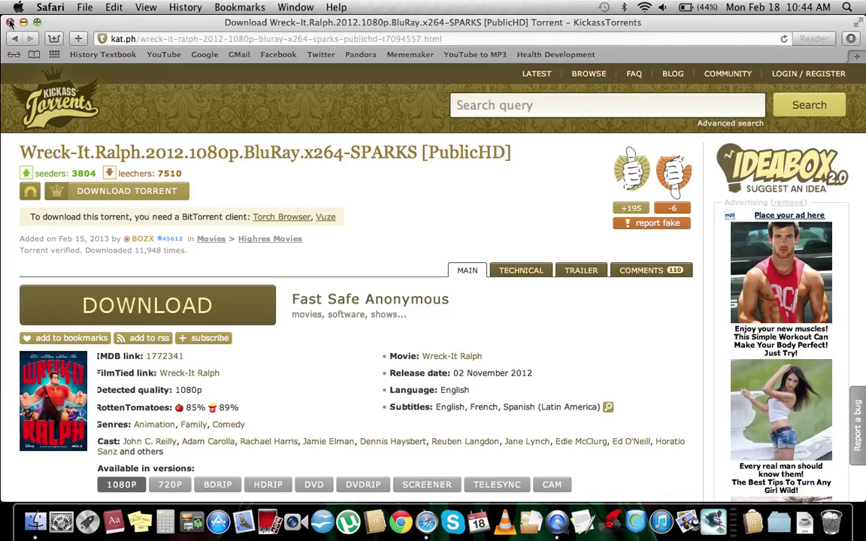
left_click(164, 193)
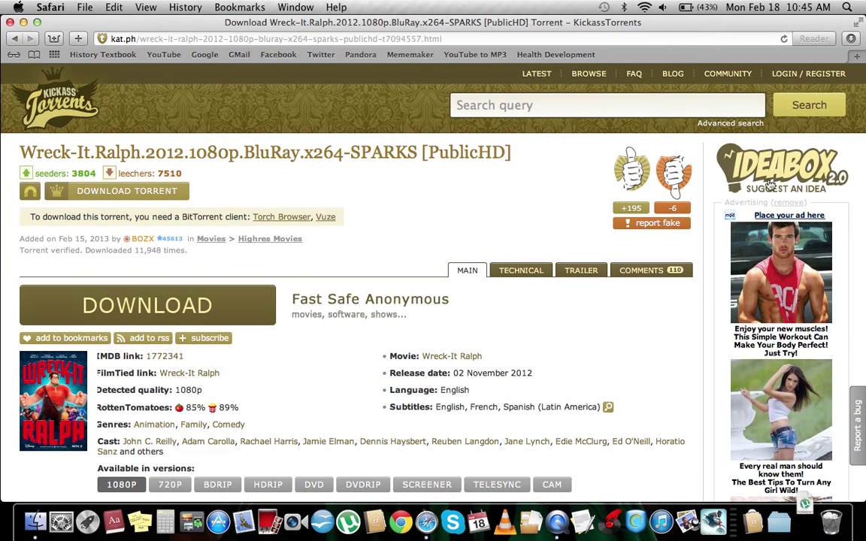
- Open the downloaded wreck.it.ralph .torrent from Safari's Downloads list
left_click(851, 38)
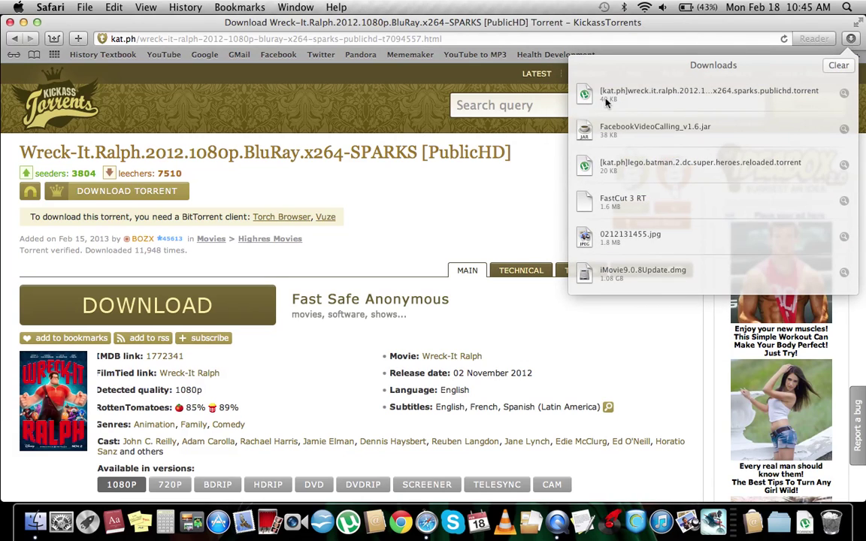
double_click(594, 90)
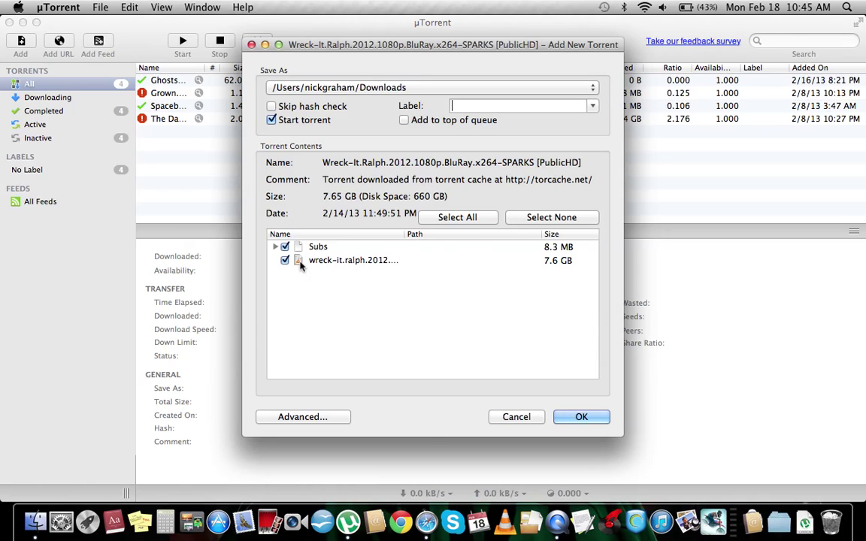
left_click(502, 533)
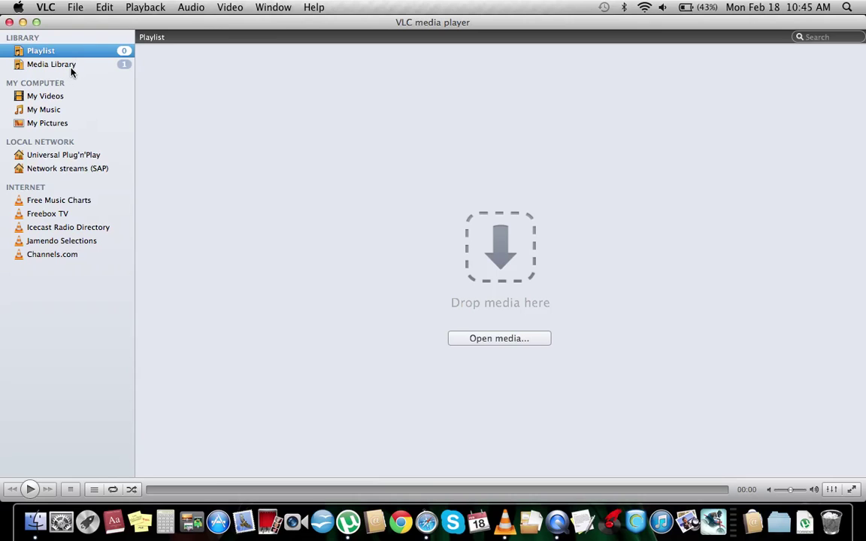
left_click(72, 67)
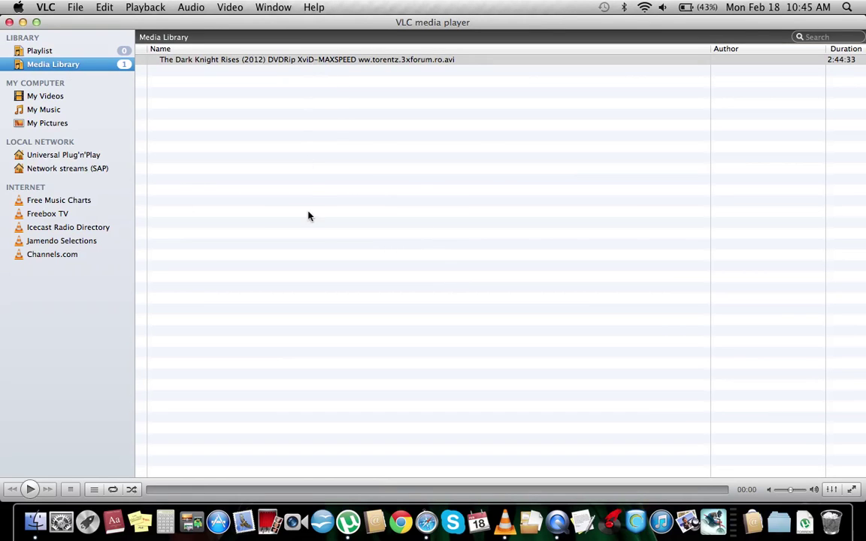
- Close the VLC window and confirm Add New Torrent to queue Wreck-It Ralph
left_click(9, 23)
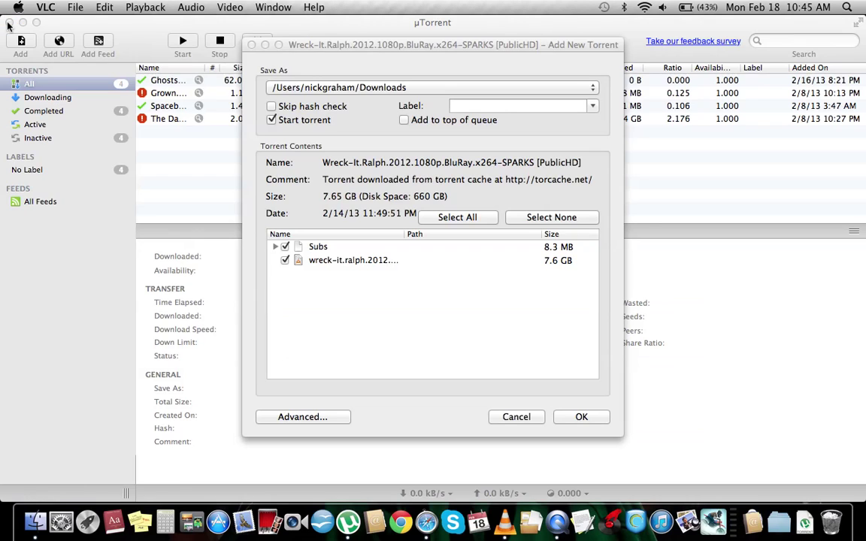
left_click(9, 25)
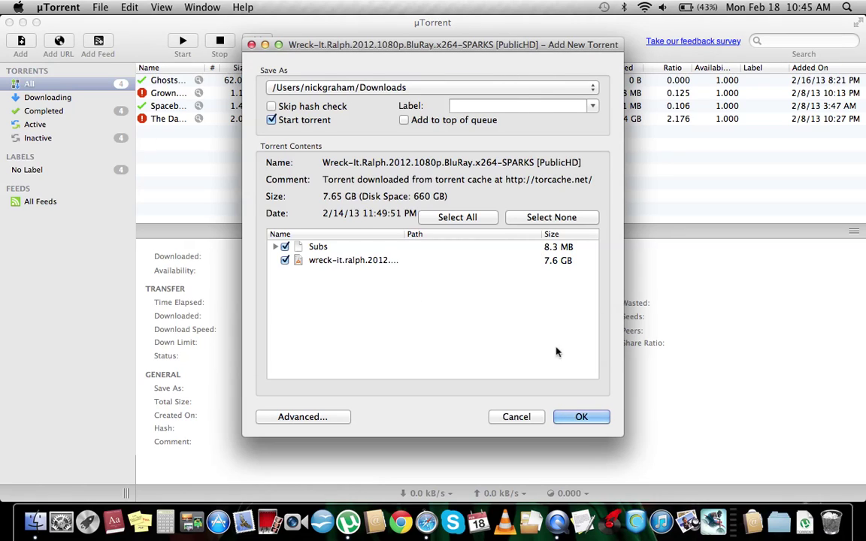
left_click(580, 417)
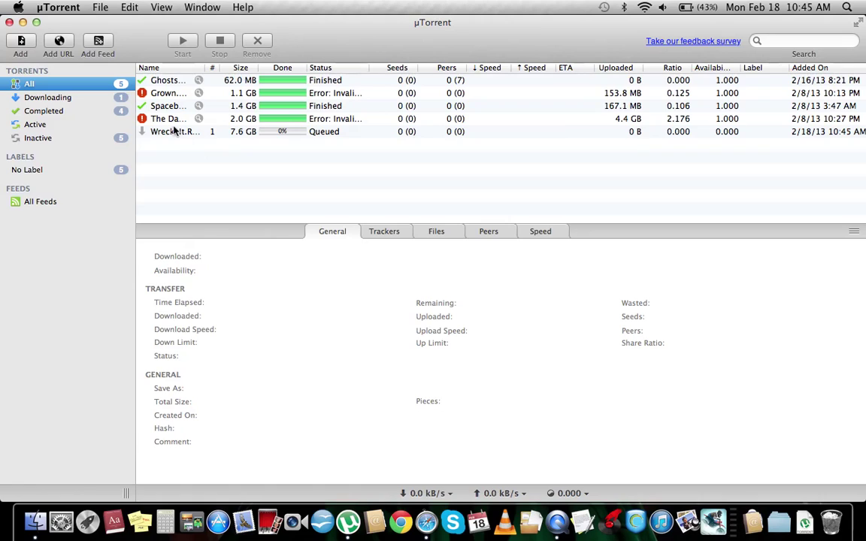
- Select the Wreck-It Ralph torrent to show its General details
left_click(172, 133)
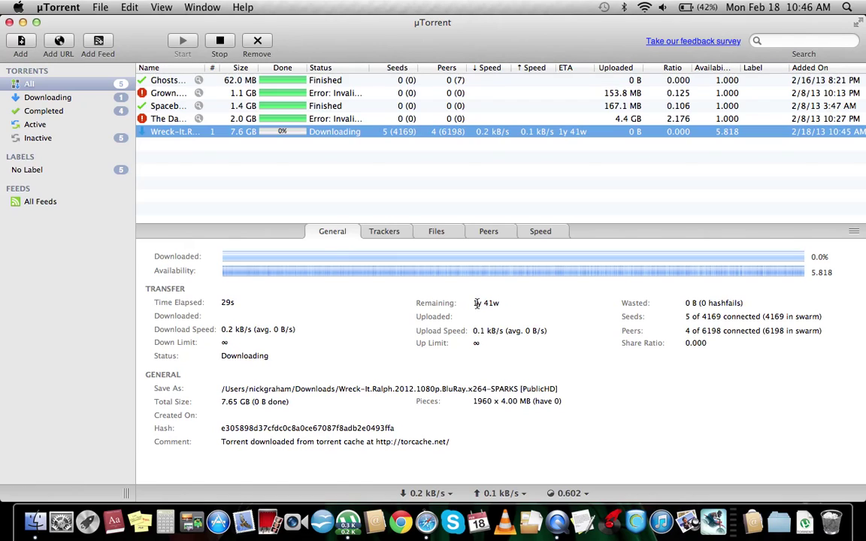
- Look through Wreck-It Ralph's Trackers and Files, ending on its Peers list
left_click(382, 232)
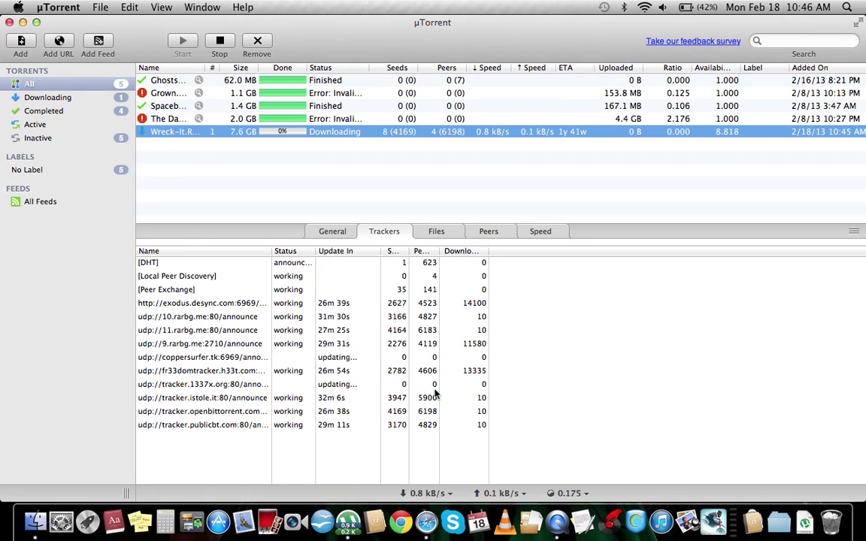
left_click(437, 234)
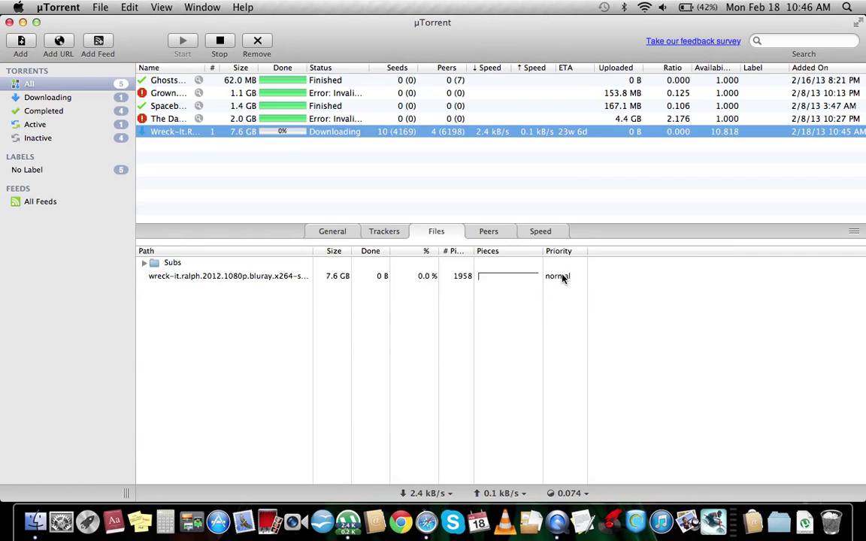
left_click(491, 233)
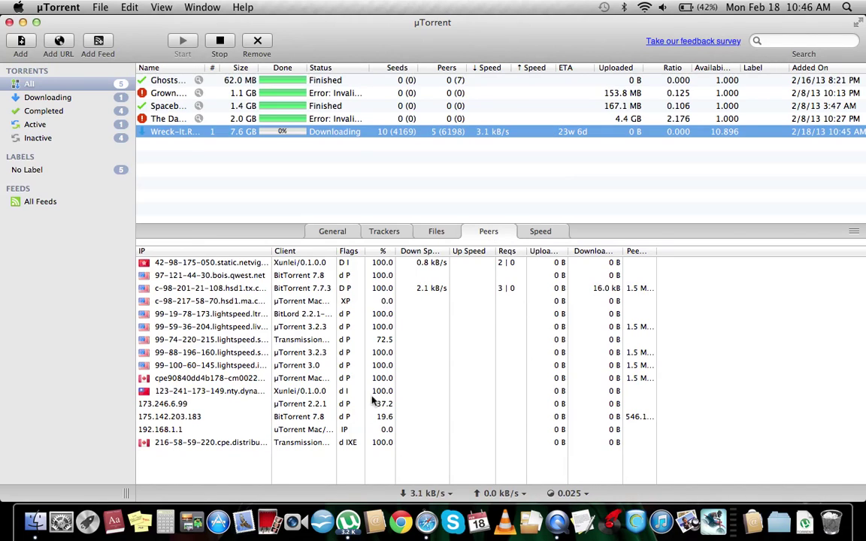
- Switch the speed graph to 5-minute resolution and back to 1 second, then return to General
left_click(538, 232)
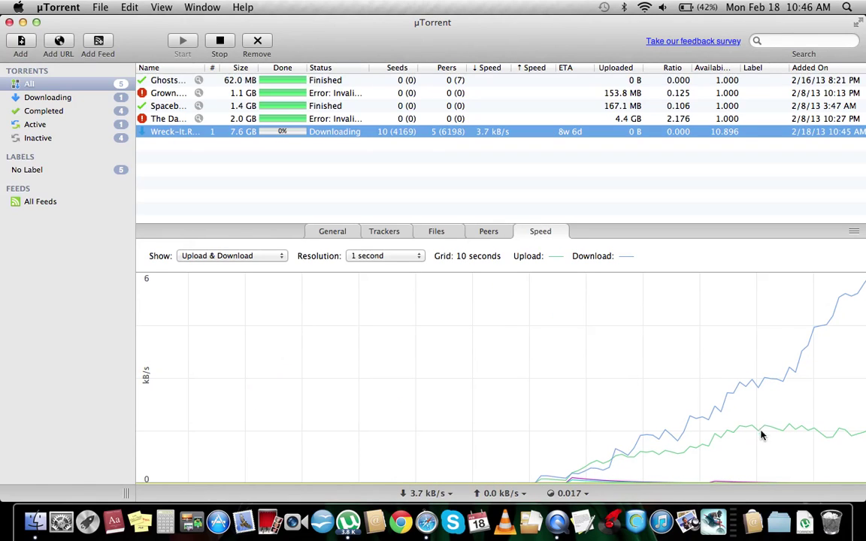
left_click(405, 256)
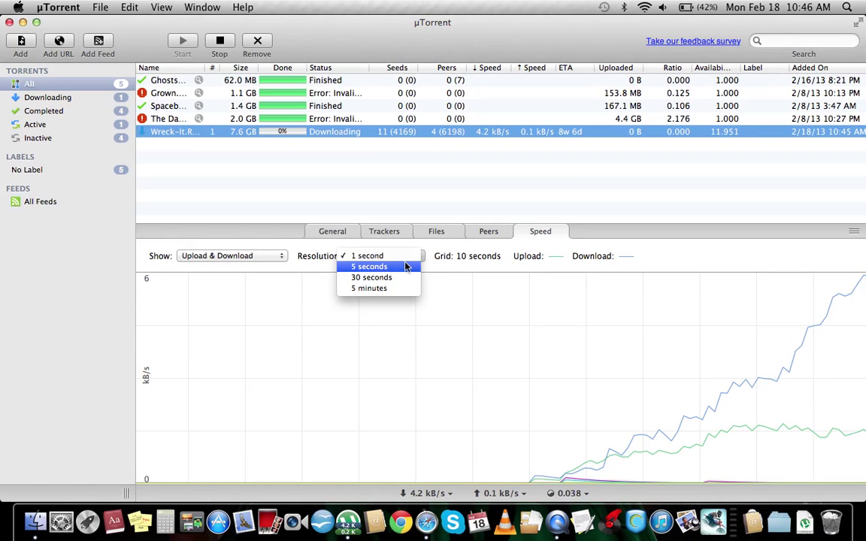
left_click(412, 290)
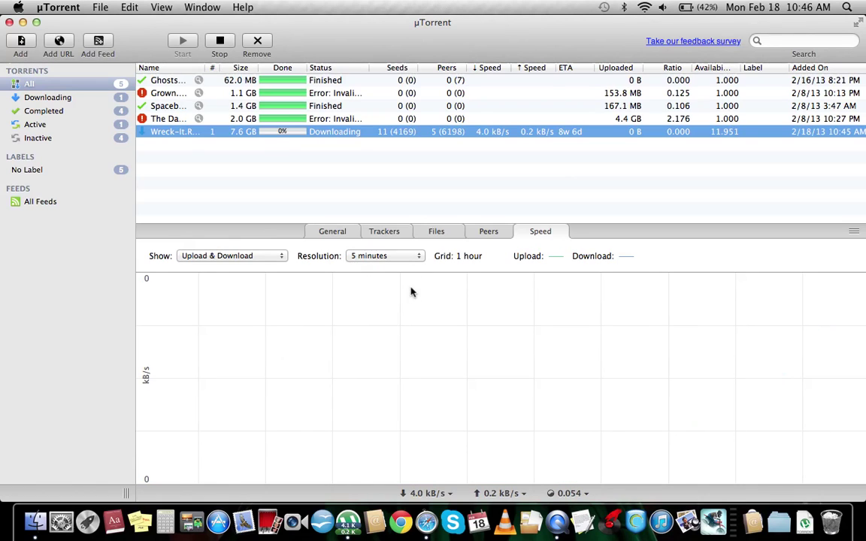
left_click(410, 256)
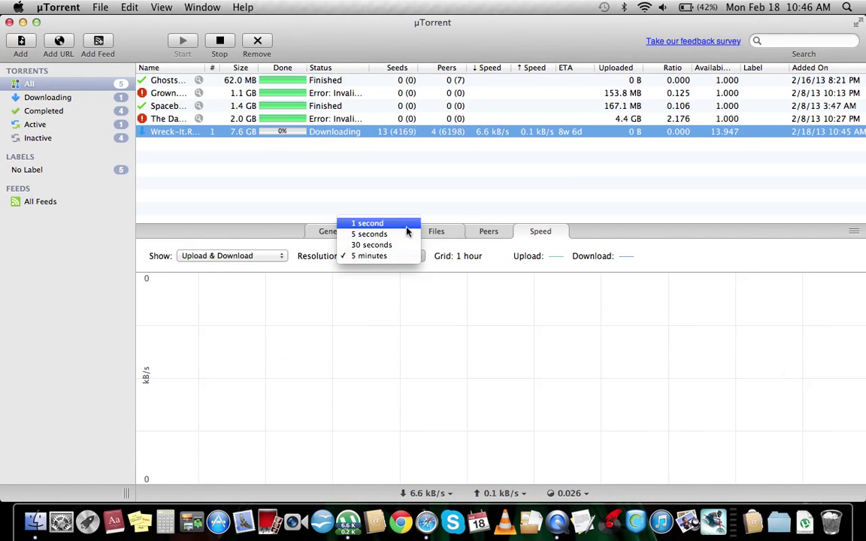
left_click(408, 224)
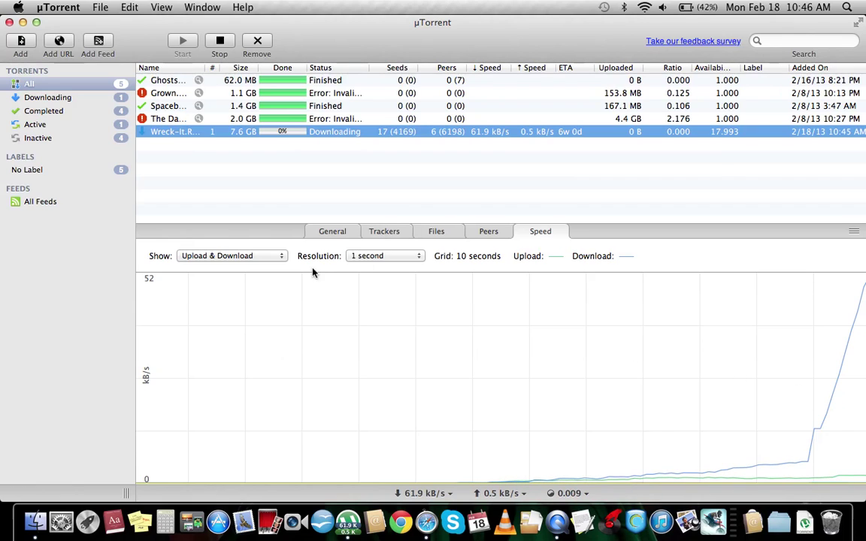
left_click(327, 233)
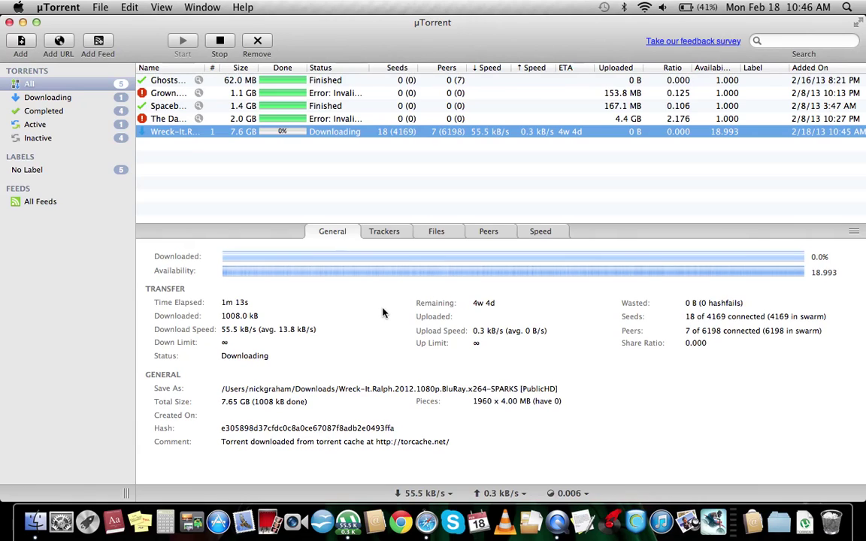
- Review Spaceballs and Ghosts 'N' Stuff properties without changes, then open Finder
left_click(199, 108)
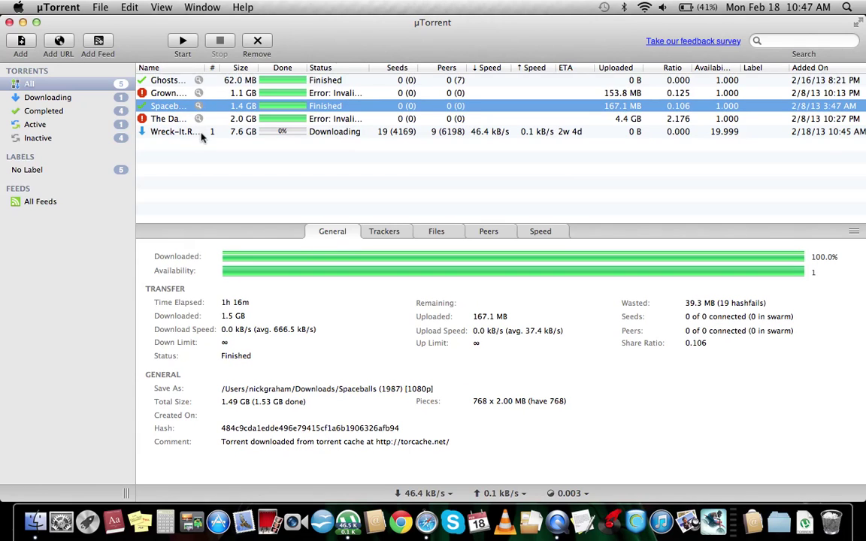
double_click(197, 108)
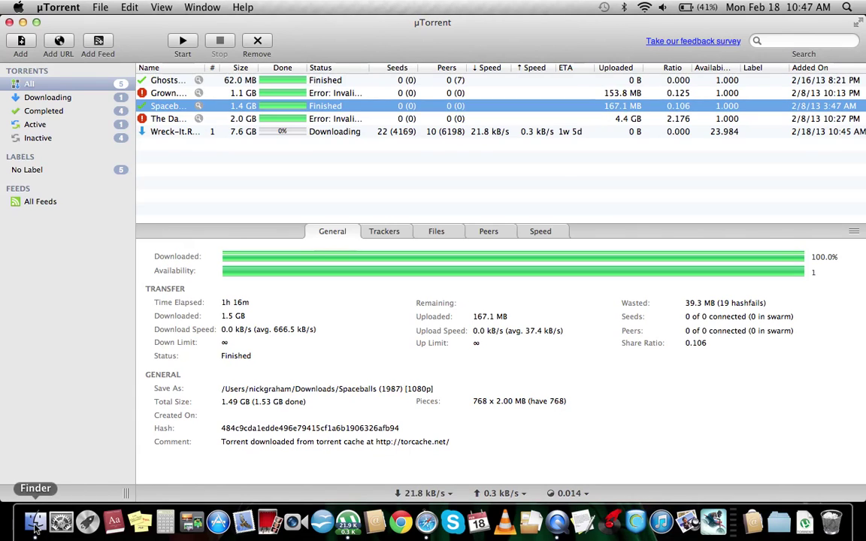
left_click(200, 80)
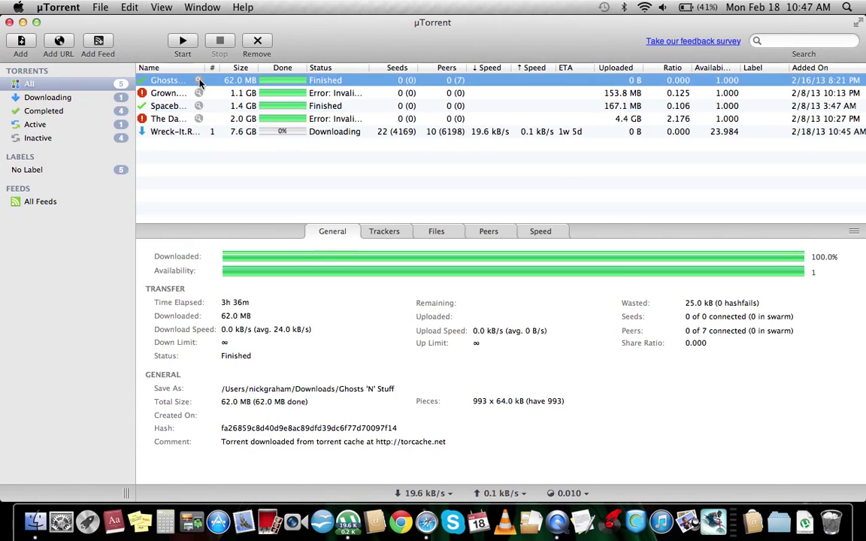
left_click(199, 81)
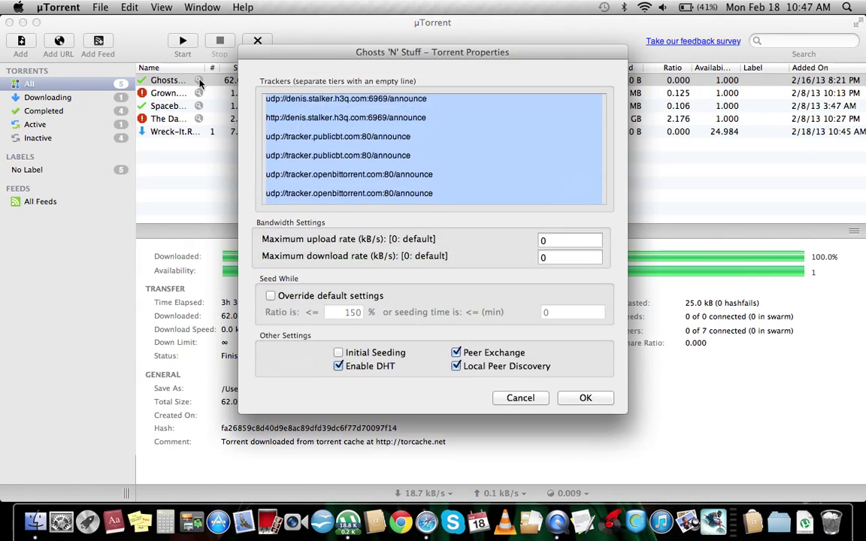
left_click(583, 399)
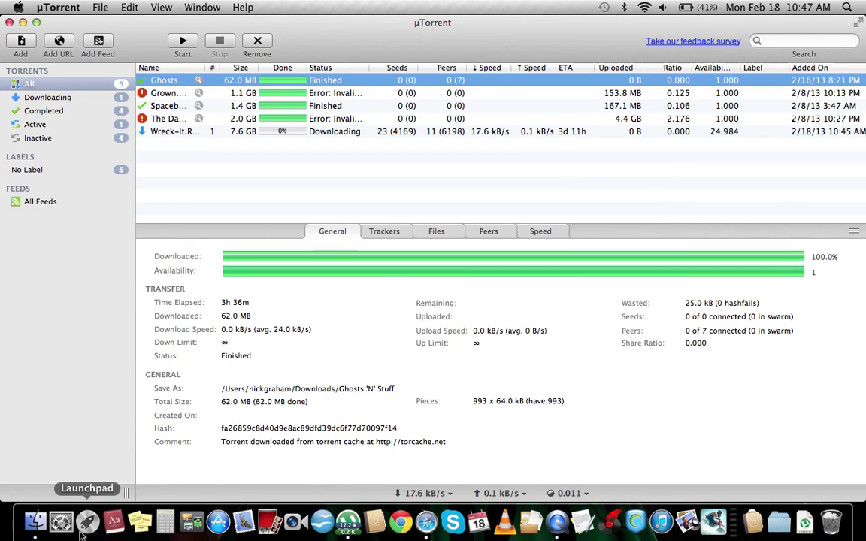
left_click(35, 522)
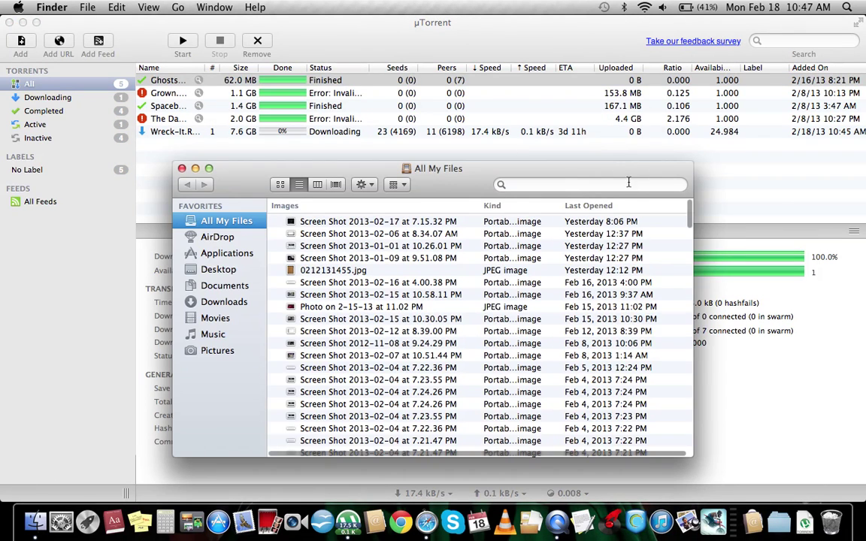
- Search Finder for 'spaceballs' to find the mp4, clear the search, and close the window
left_click(623, 185)
type("spa")
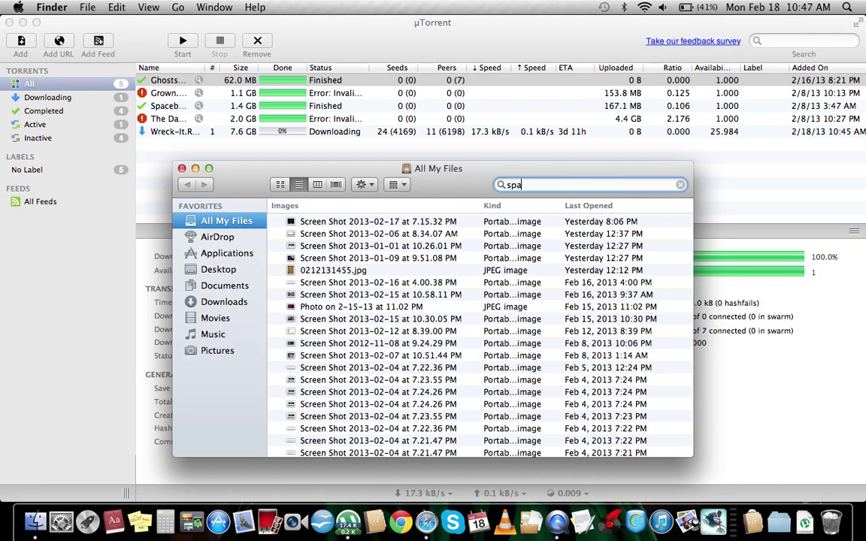
type("ceballs")
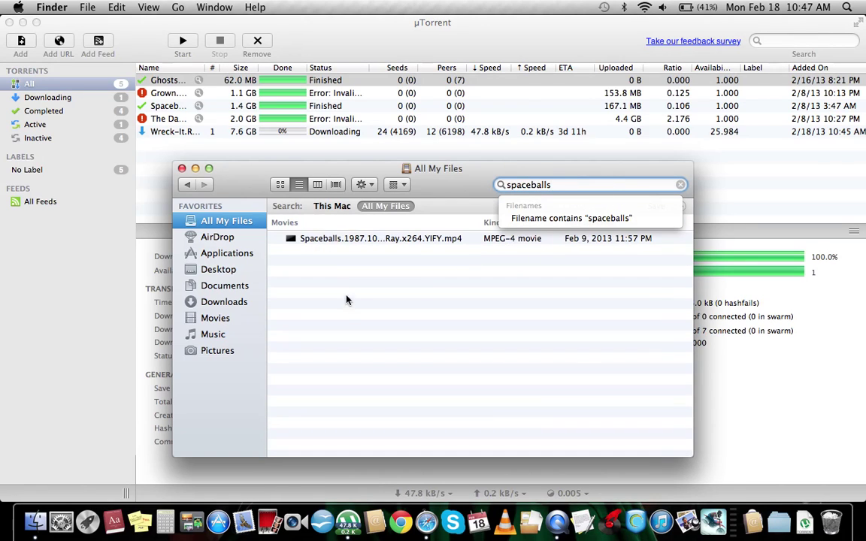
left_click(681, 186)
left_click(681, 185)
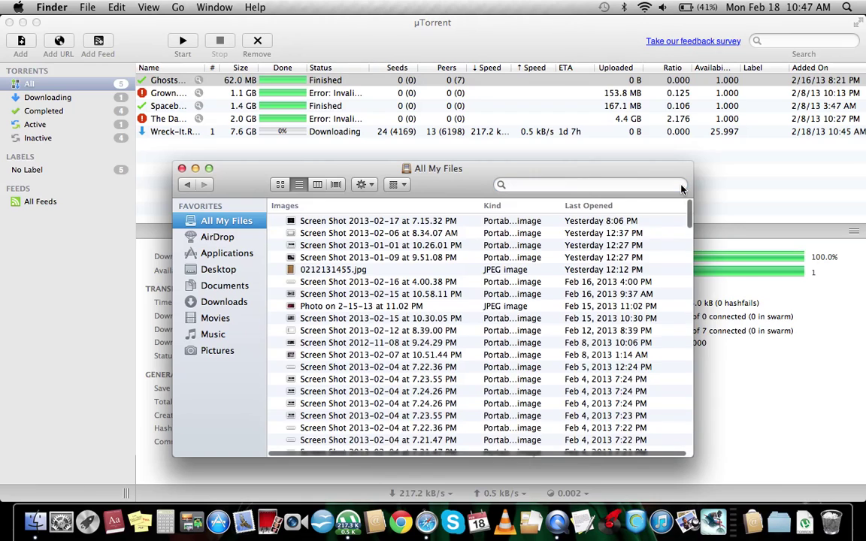
left_click(181, 168)
- Inspect the Grown Ups torrent, glance at KickassTorrents in Safari, then return to µTorrent's list
left_click(198, 92)
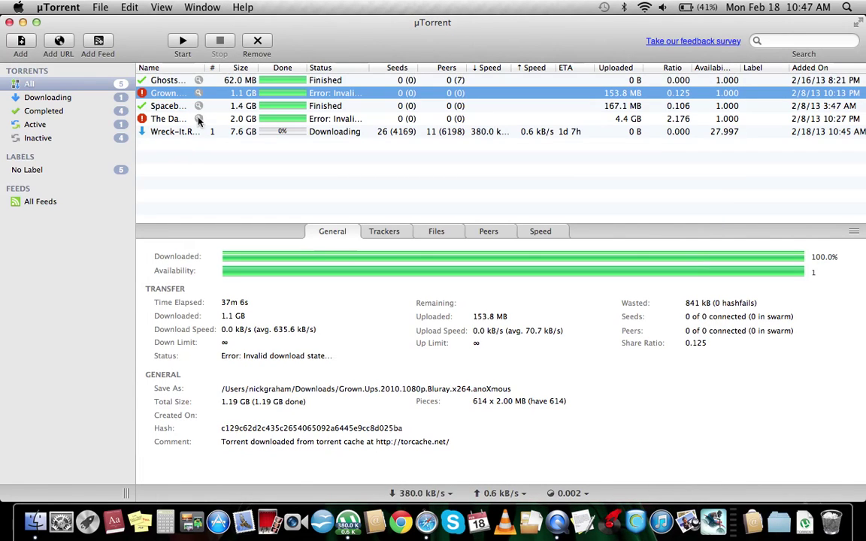
left_click(245, 194)
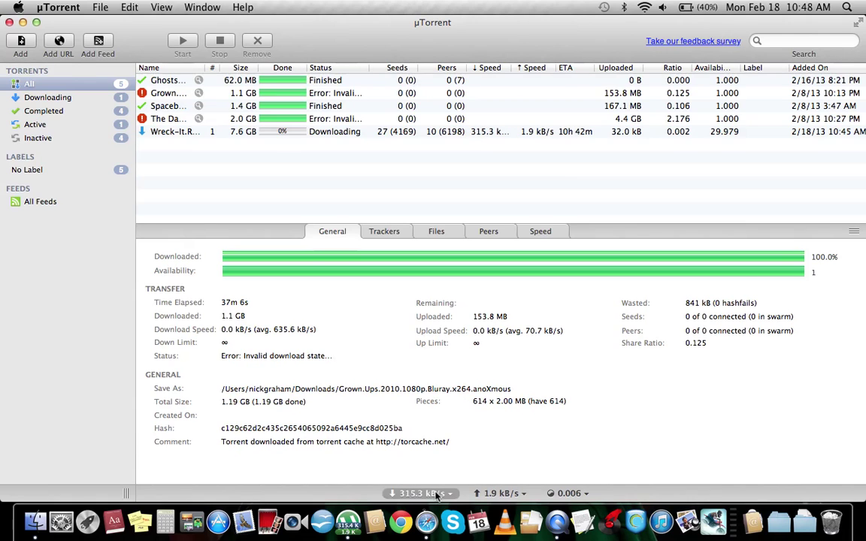
left_click(427, 522)
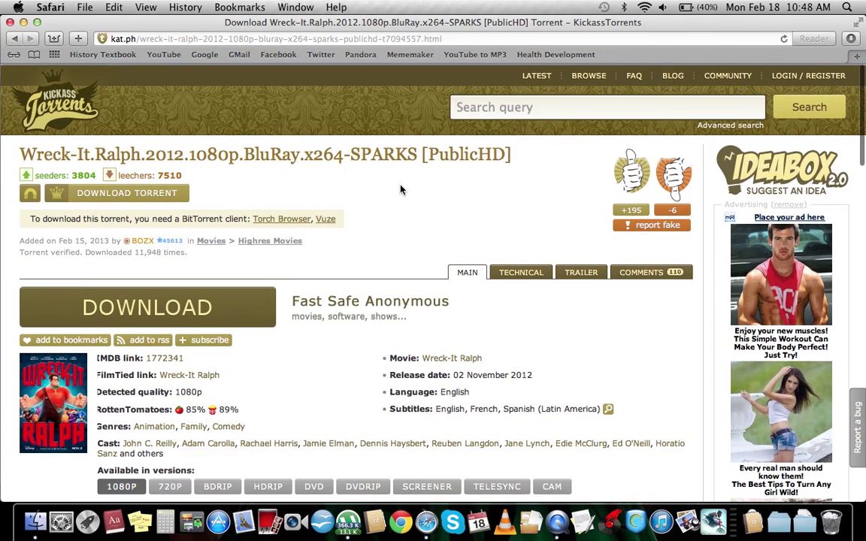
left_click(354, 527)
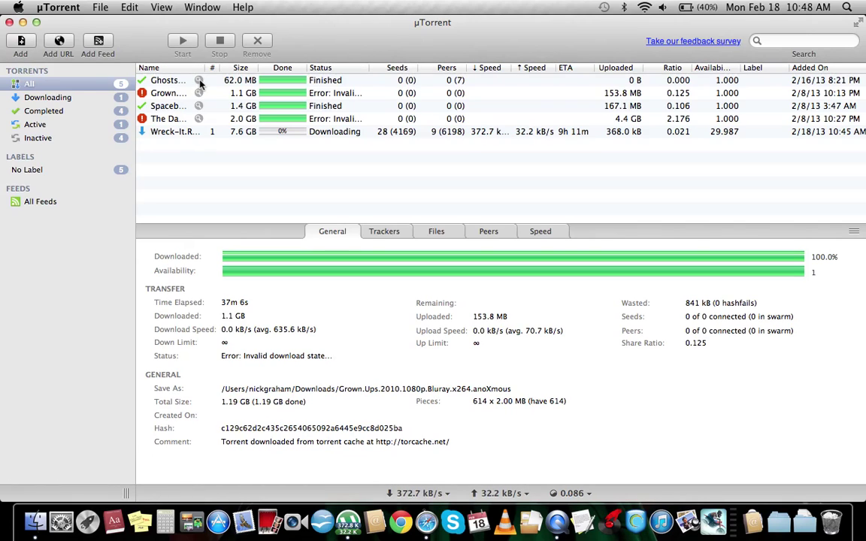
- Open Finder's All My Files window, then bring the KickassTorrents page in Safari back to front
left_click(35, 521)
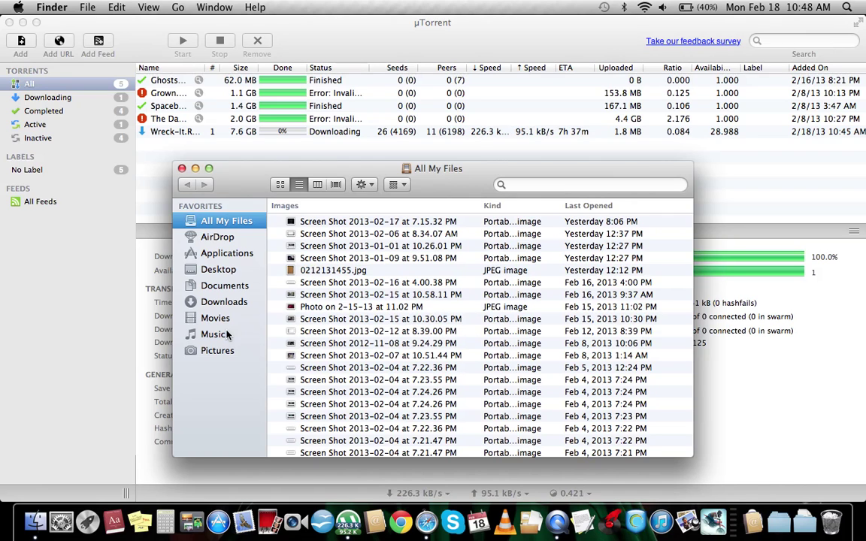
left_click(429, 525)
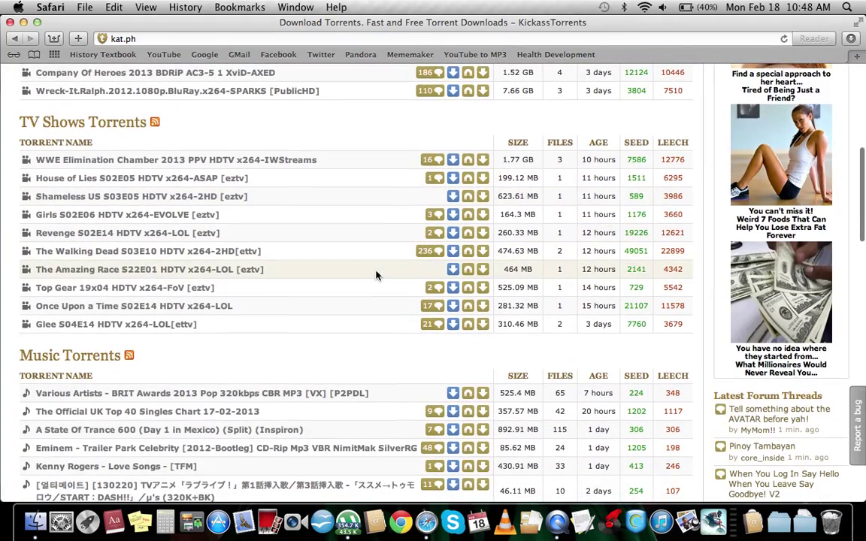
- Scroll down through the kat.ph torrent categories and back up to the Movies Torrents listing
scroll(375, 275, "down", 6)
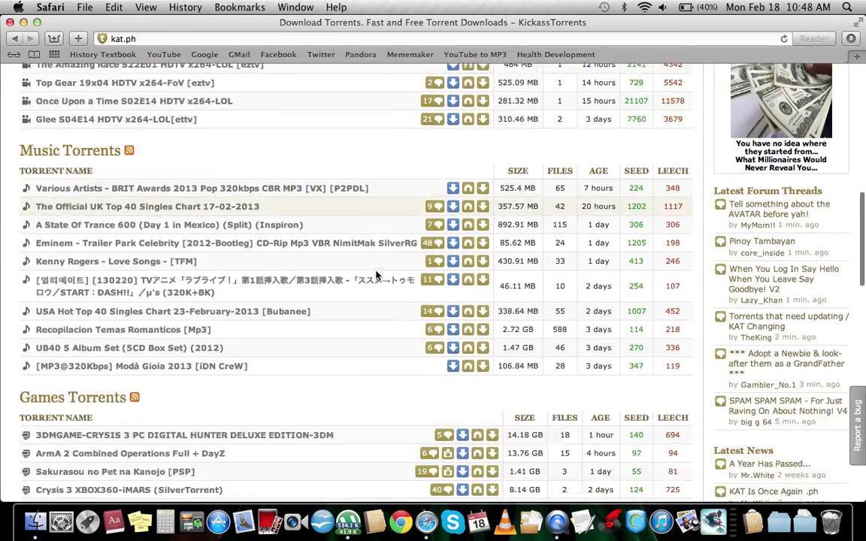
scroll(376, 275, "down", 8)
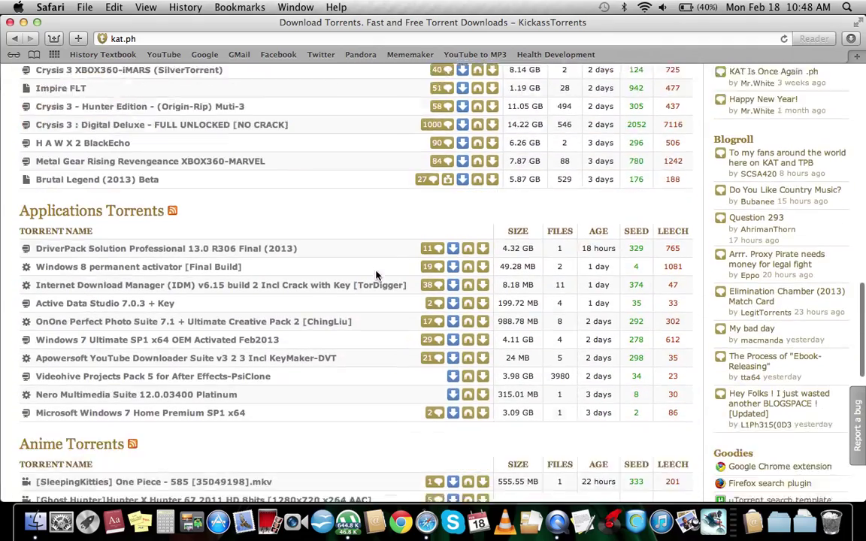
scroll(376, 276, "down", 2)
scroll(376, 275, "down", 5)
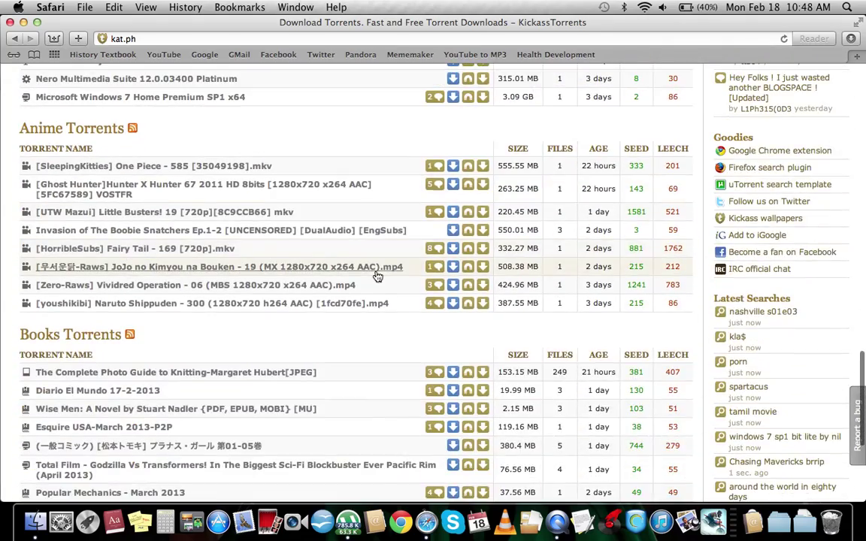
scroll(375, 275, "up", 15)
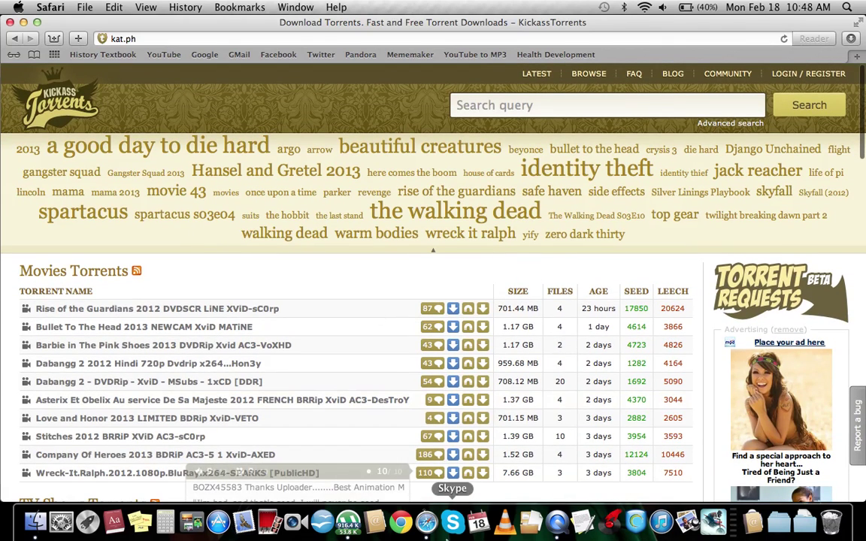
- Return to µTorrent and display The Dark Knight Rises torrent's details
left_click(348, 521)
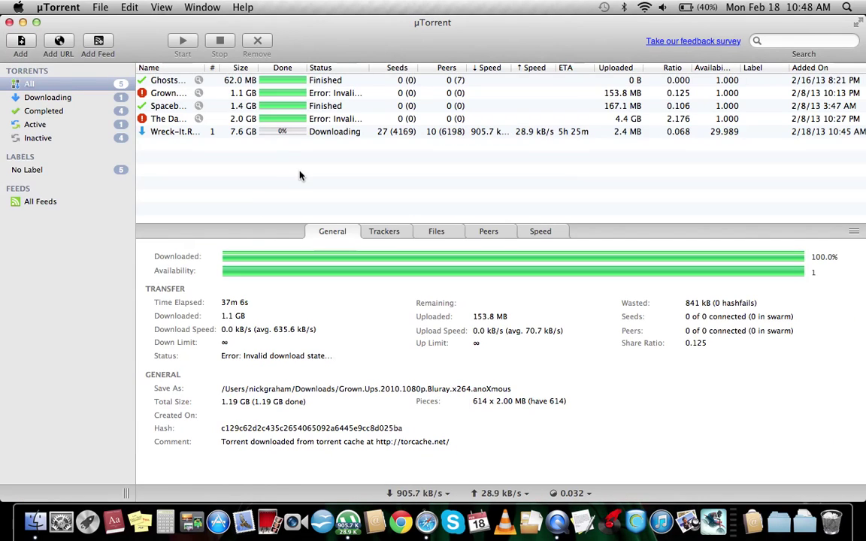
left_click(200, 120)
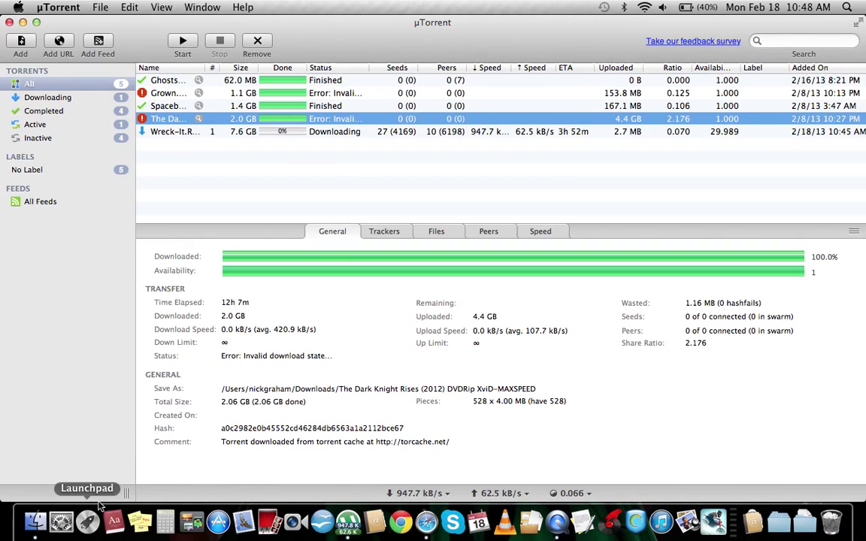